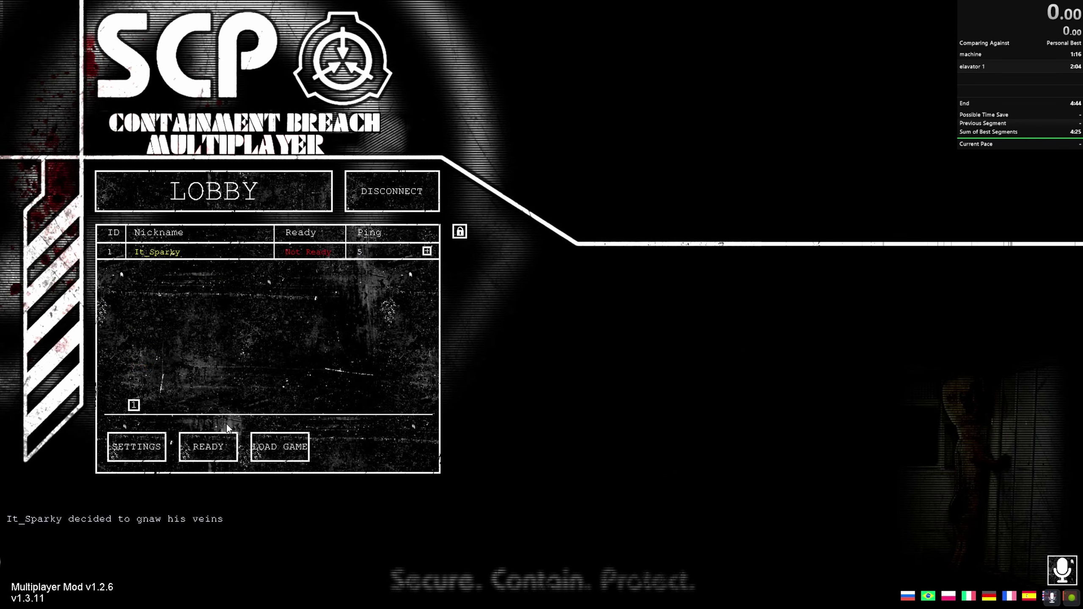
Launch the multiplayer game from the lobby with LOAD GAME/START GAME
click(346, 444)
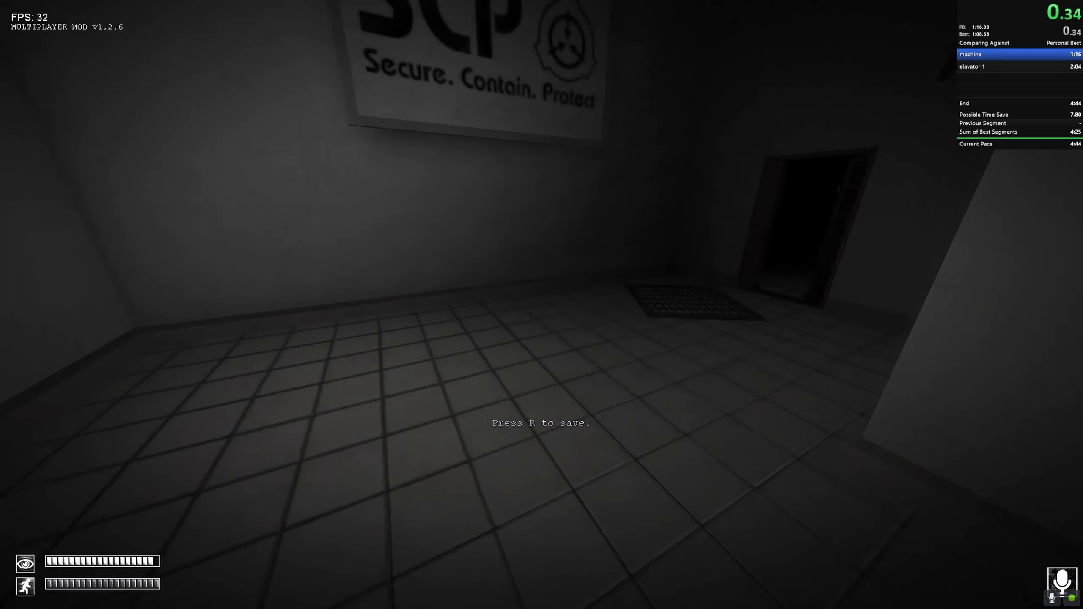
Walk toward the stairwell, then suicide and respawn repeatedly from the pause menu
key(w)
key(w)
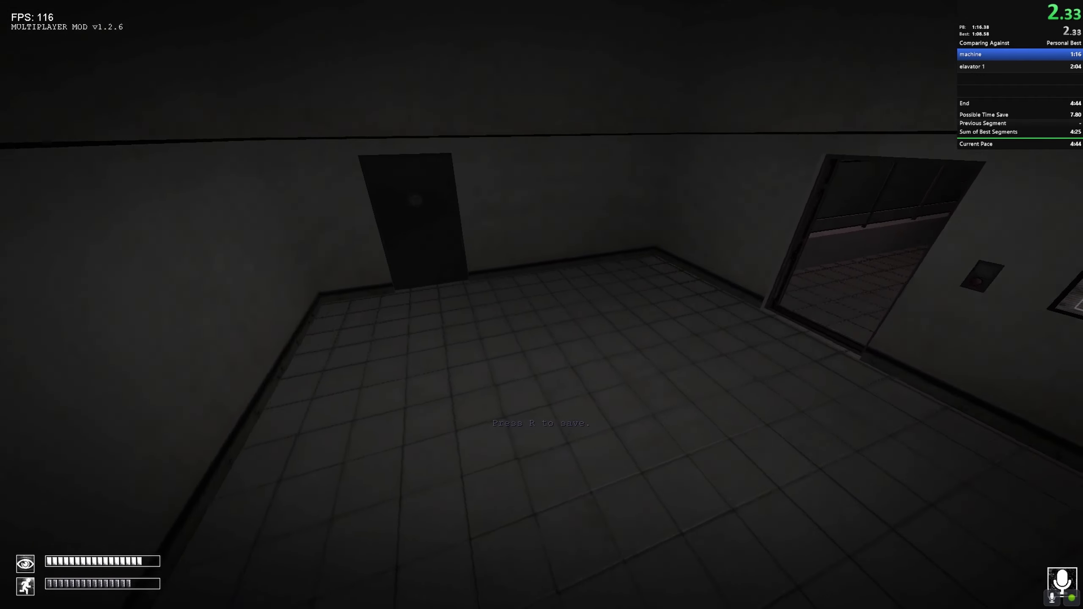
key(w)
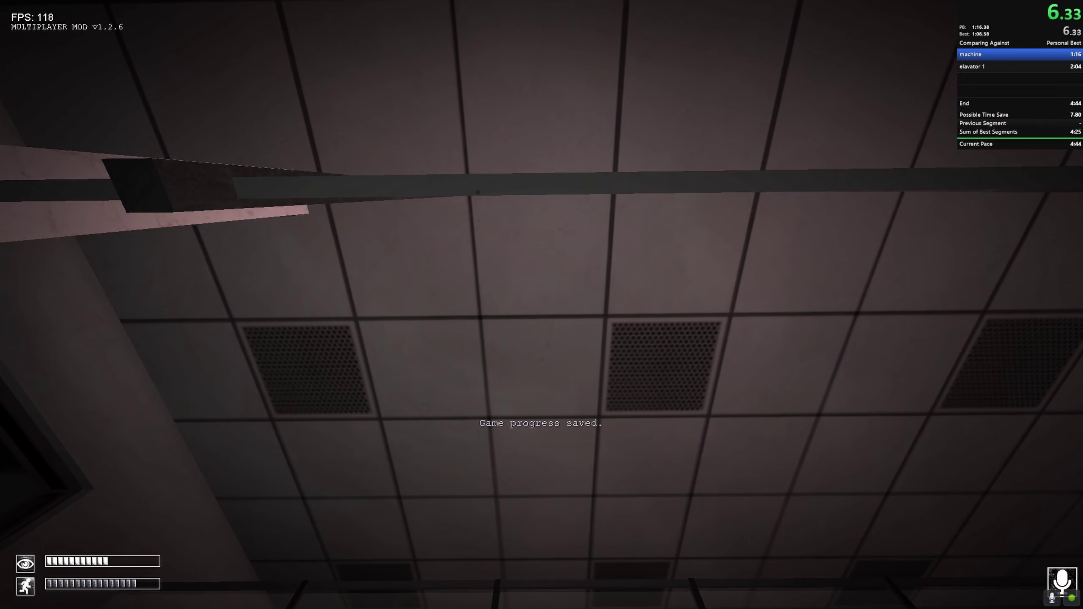
key(Escape)
click(557, 399)
key(Escape)
click(556, 398)
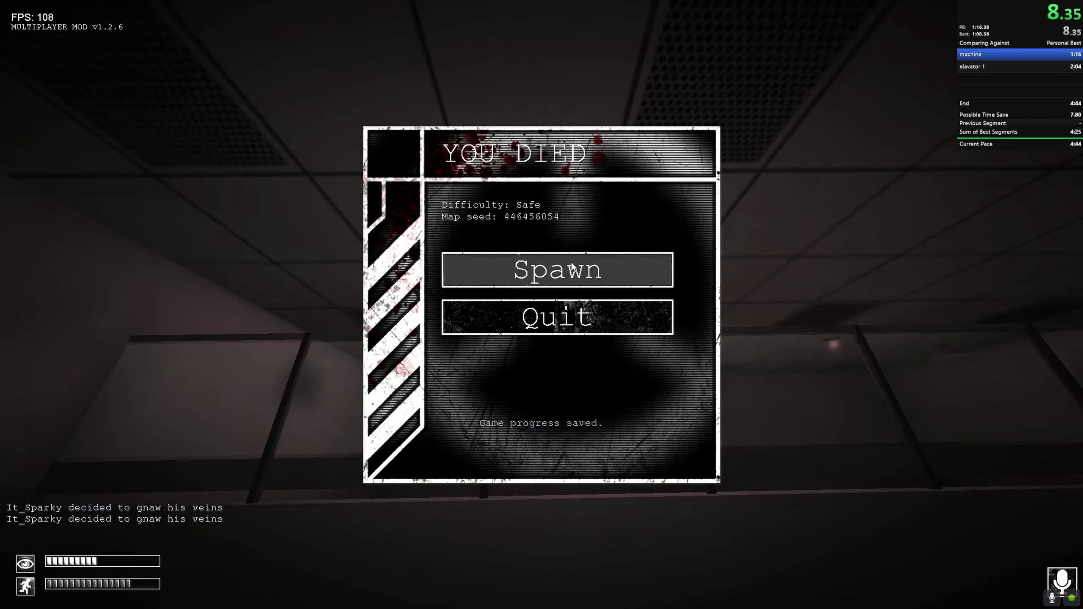
click(557, 269)
key(Escape)
click(557, 399)
click(558, 268)
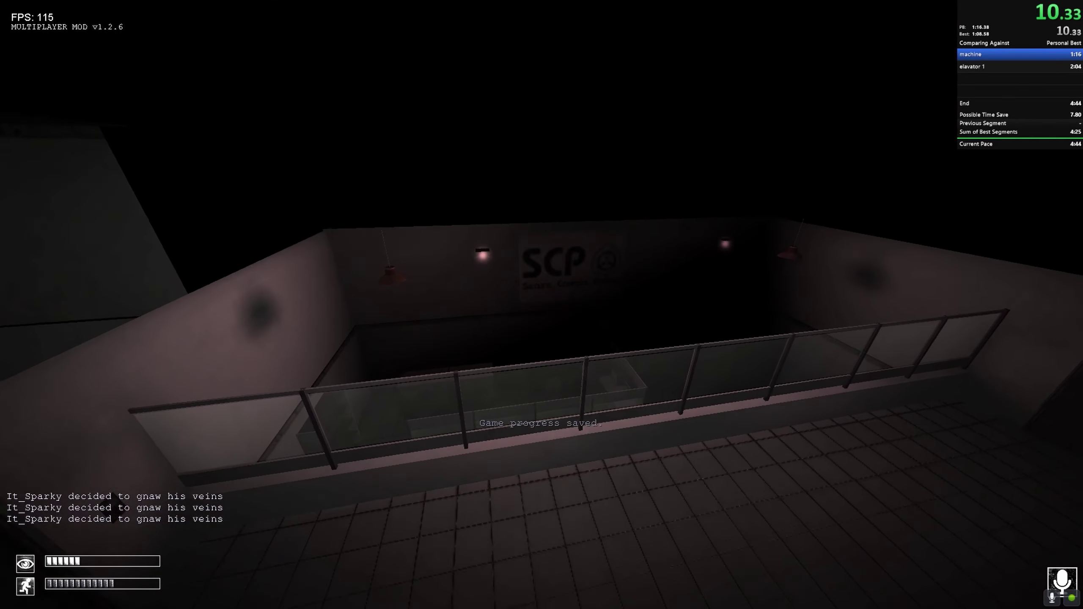
Sprint past the SCP sign through the shelf room and corridors
key(shift+w)
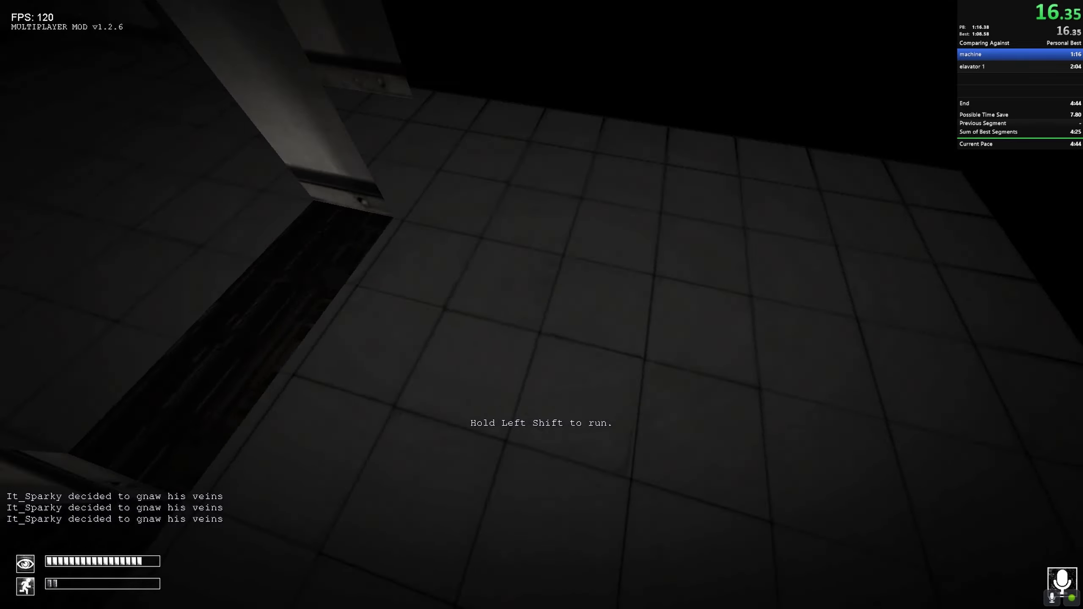
key(w)
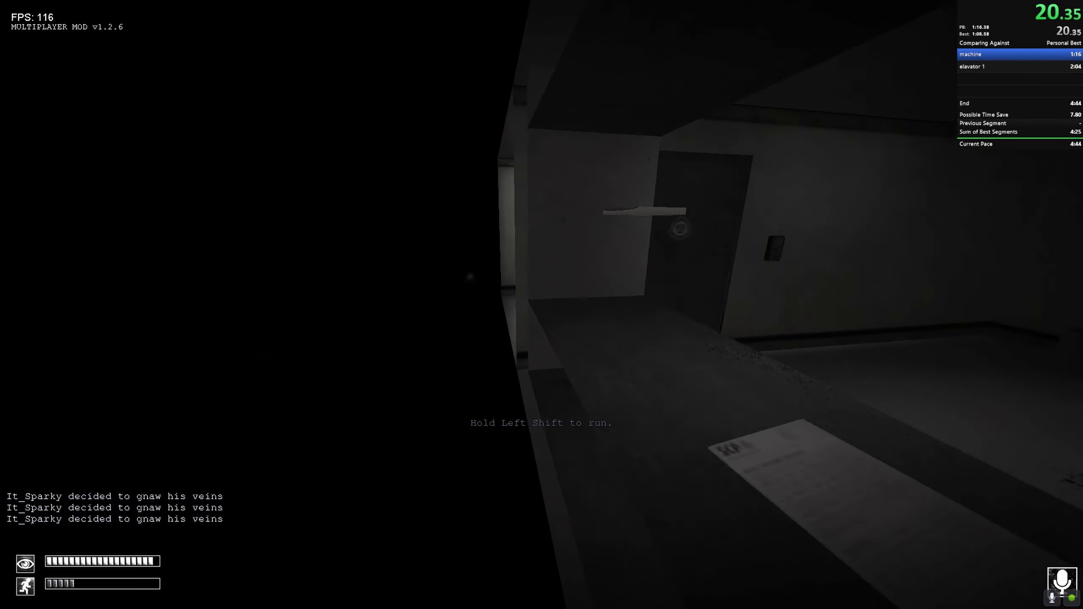
key(w)
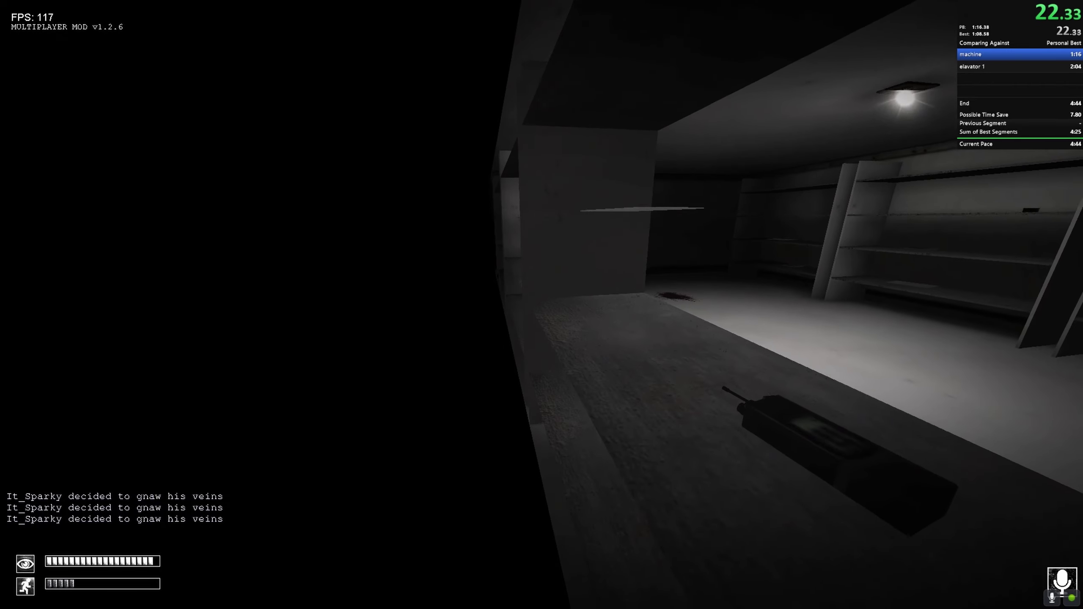
key(space)
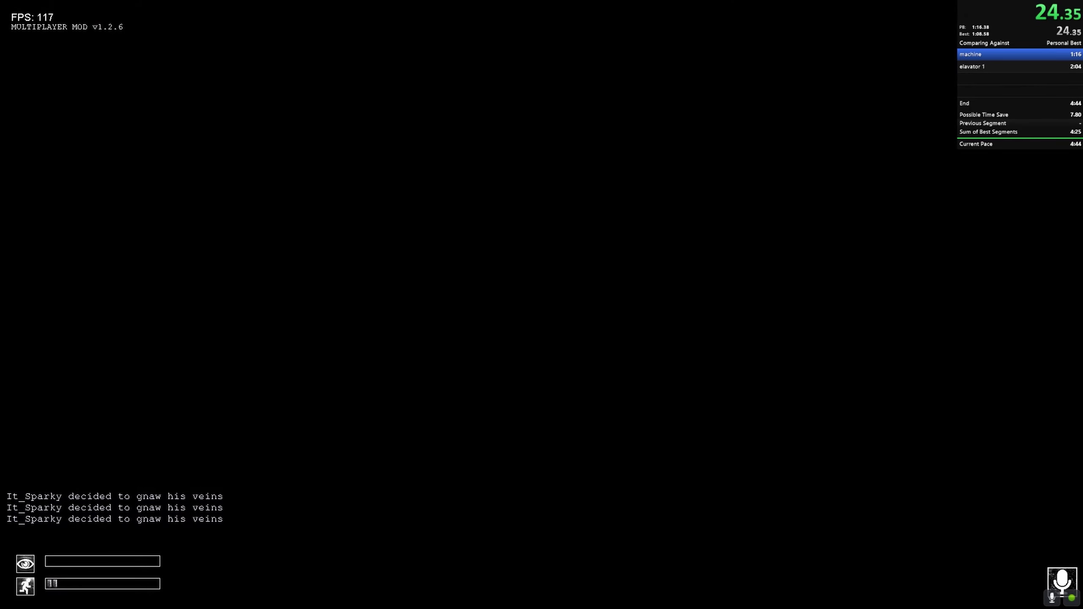
key(w)
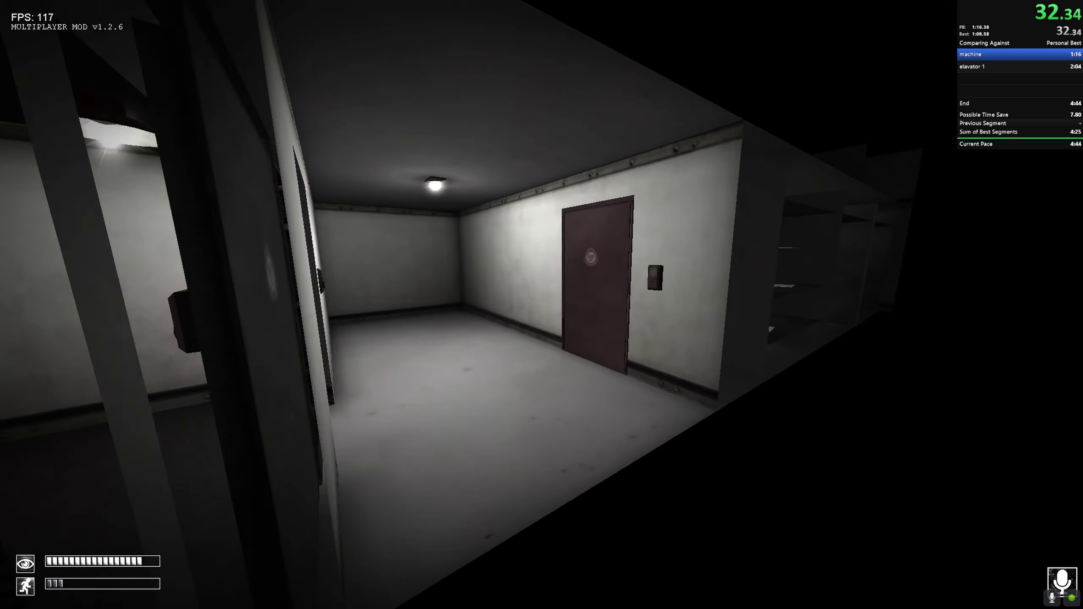
key(space)
Move past the item shelves to the dark tunnel corridor
key(w)
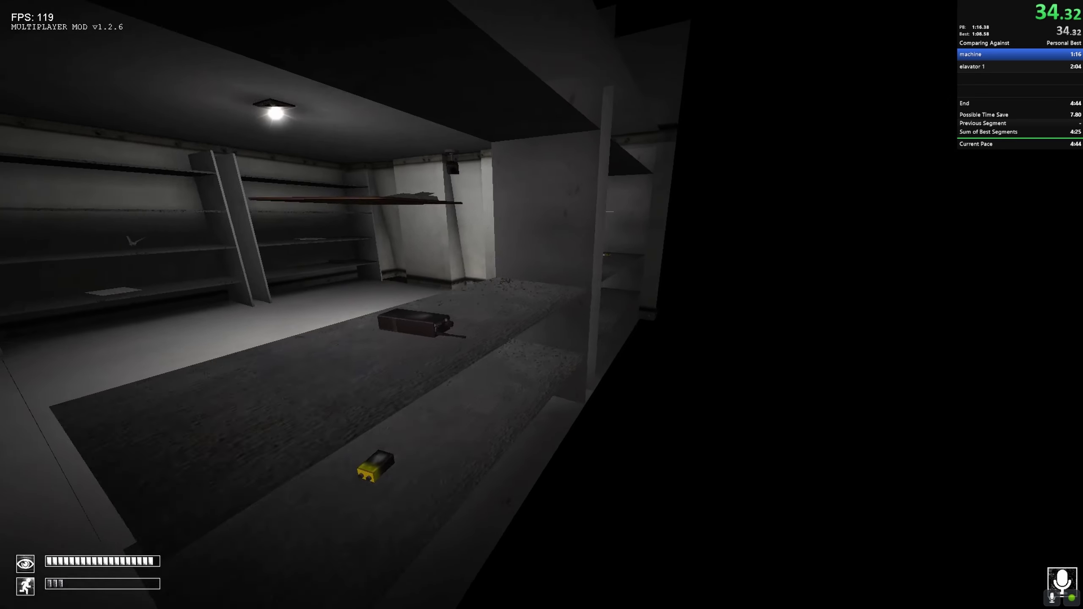
key(w)
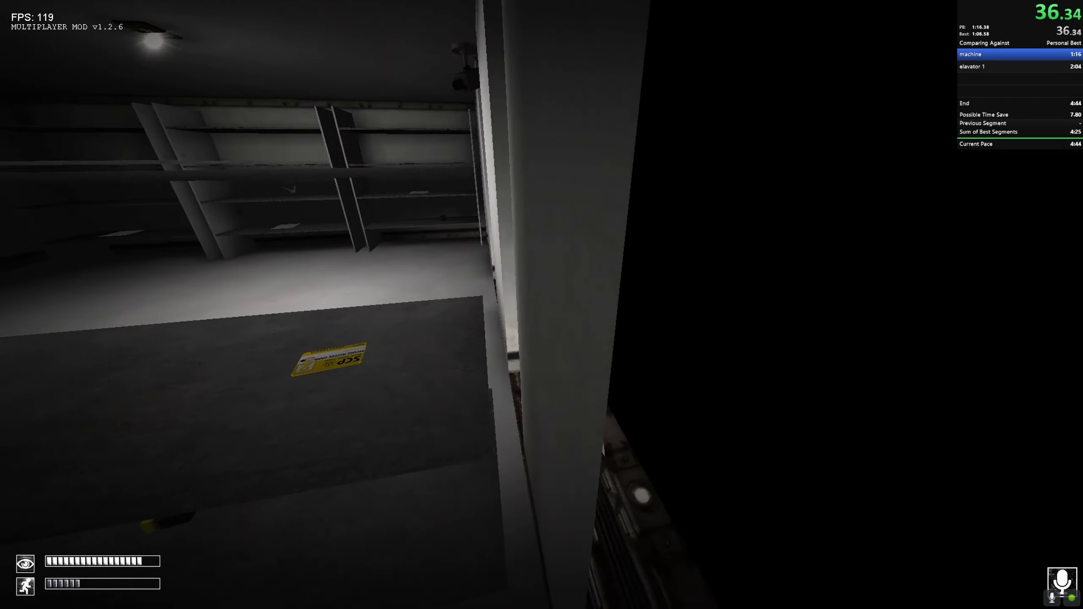
key(w)
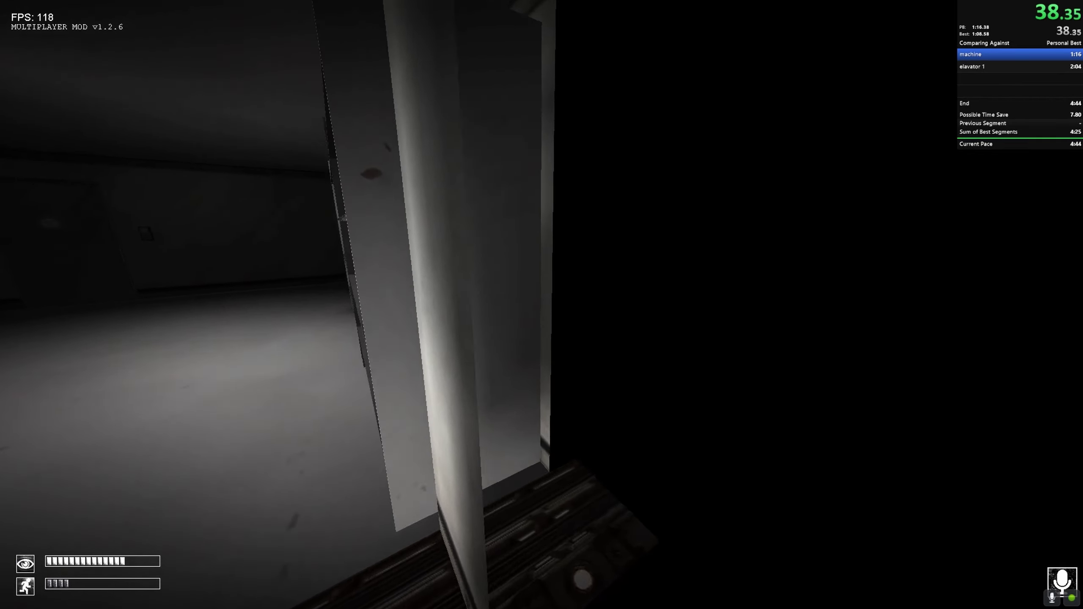
key(w)
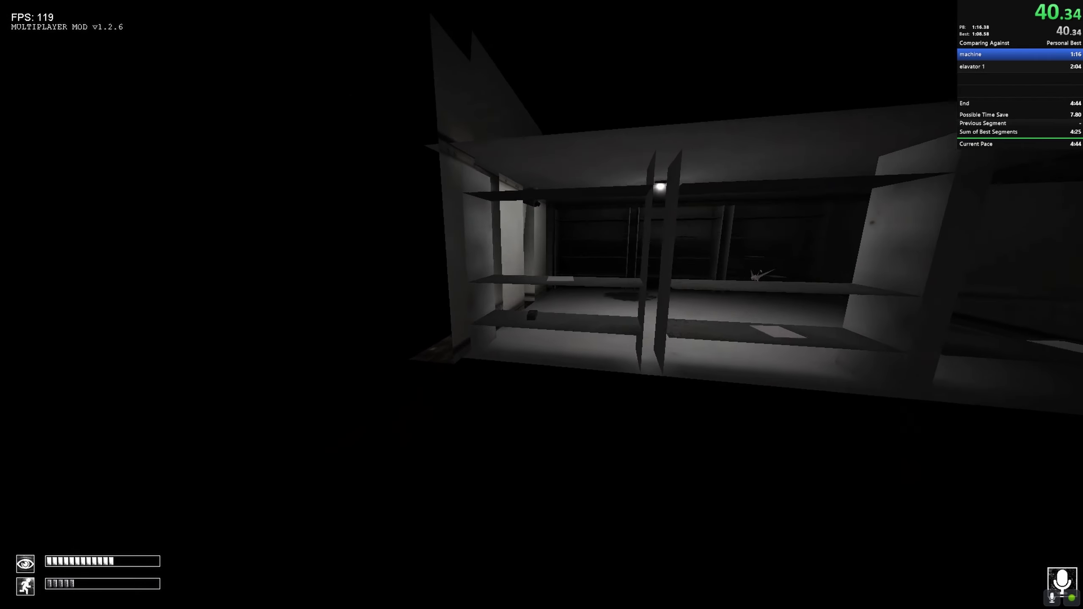
key(w)
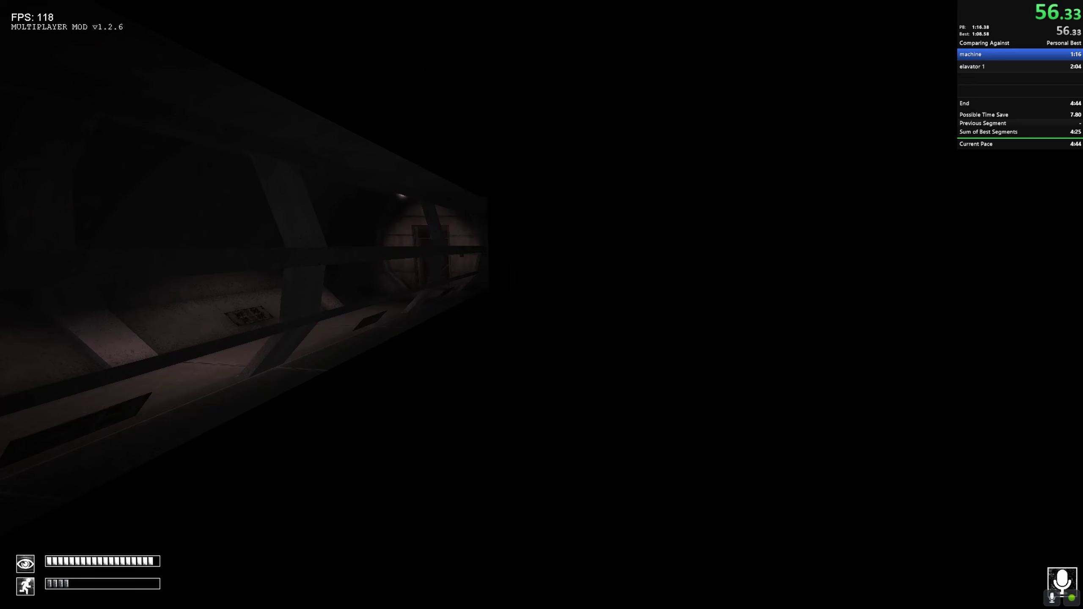
key(w)
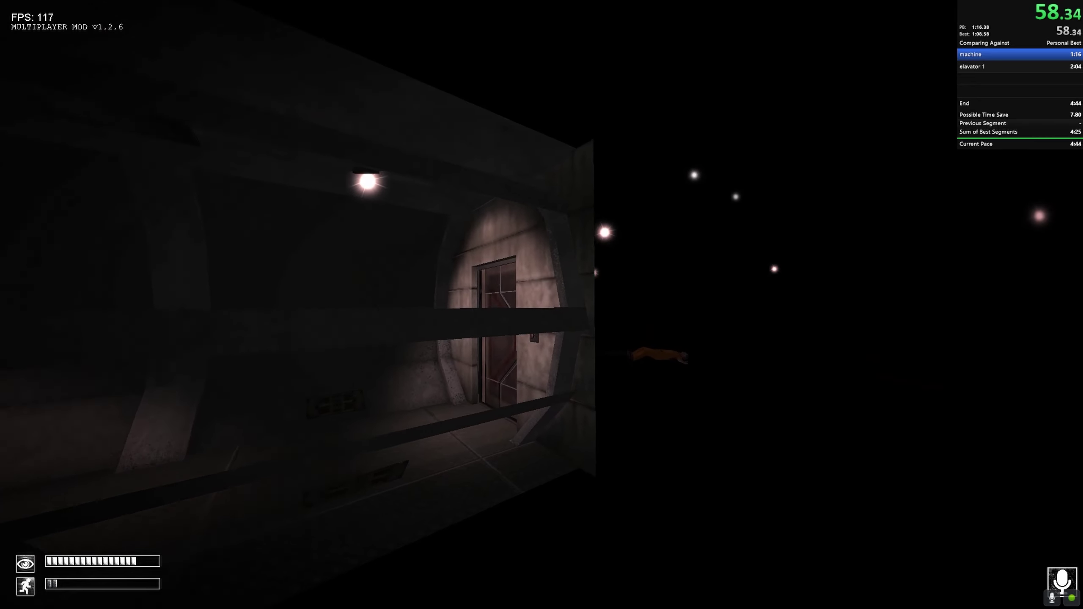
Suicide and respawn several times, then walk toward the lit doorway
key(Escape)
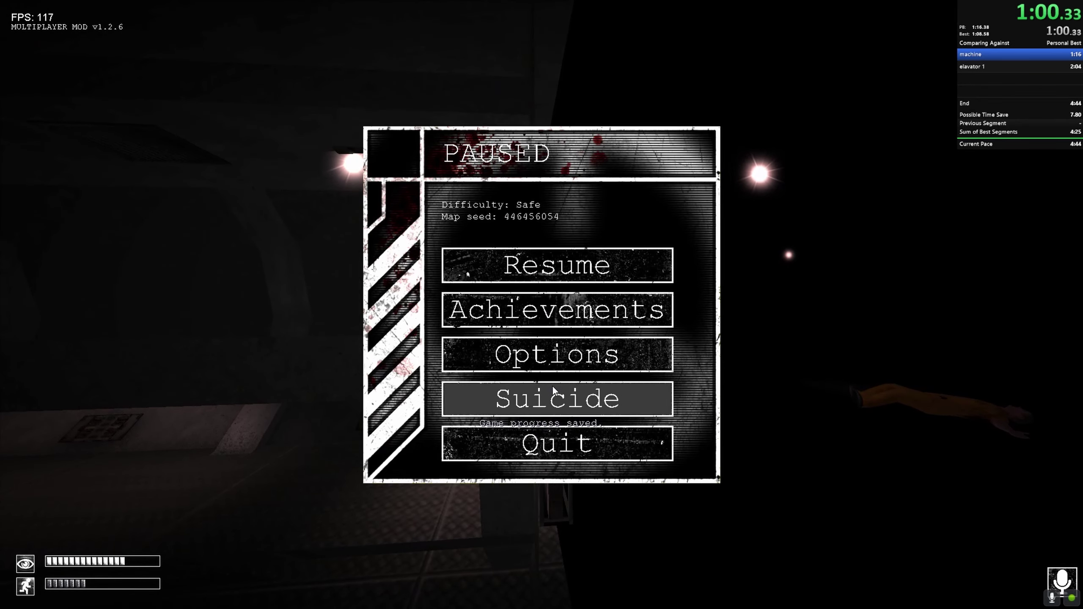
click(556, 398)
click(557, 269)
key(Escape)
click(557, 397)
click(556, 270)
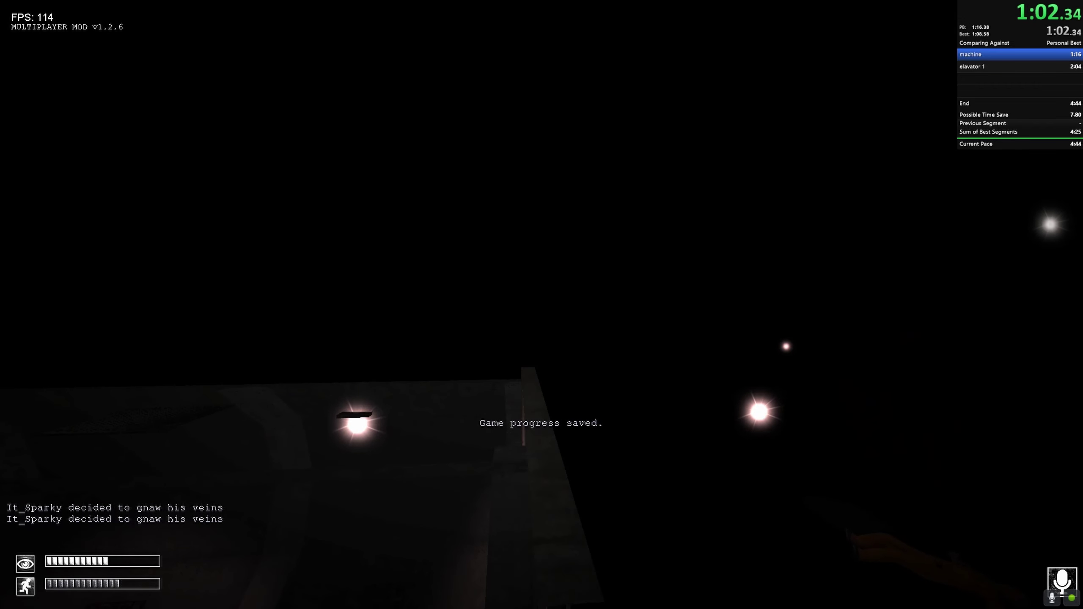
key(Escape)
click(557, 397)
click(557, 269)
key(w)
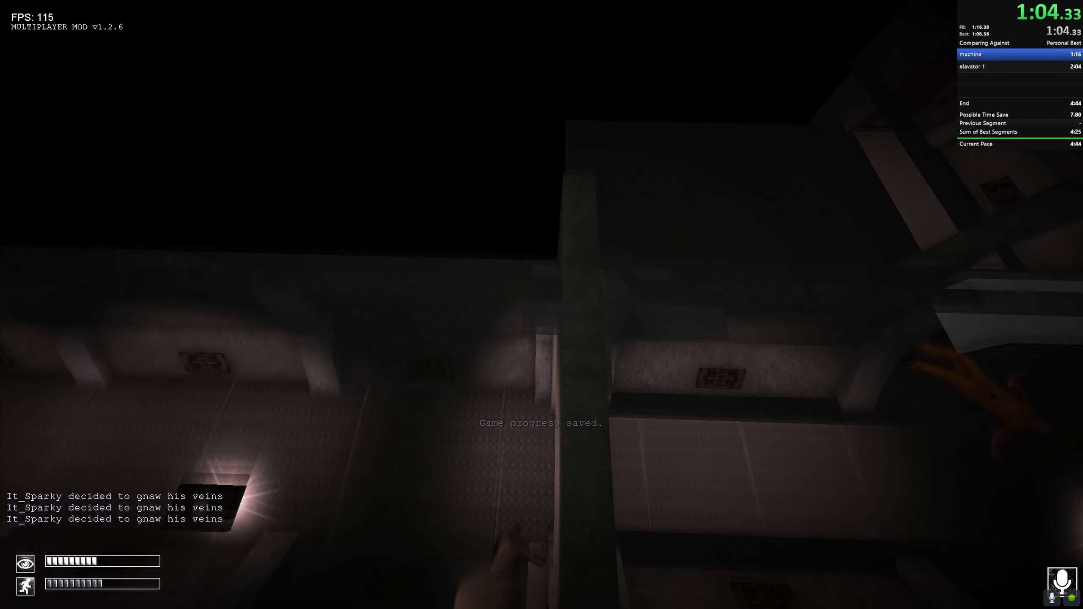
key(w)
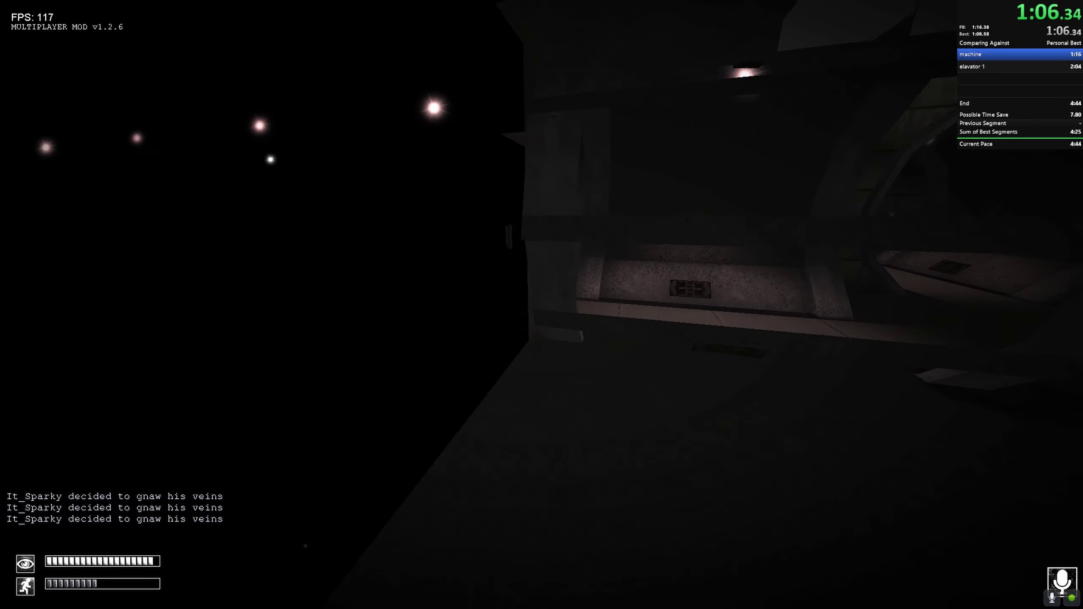
Kill and respawn the character again via the pause menu
key(Escape)
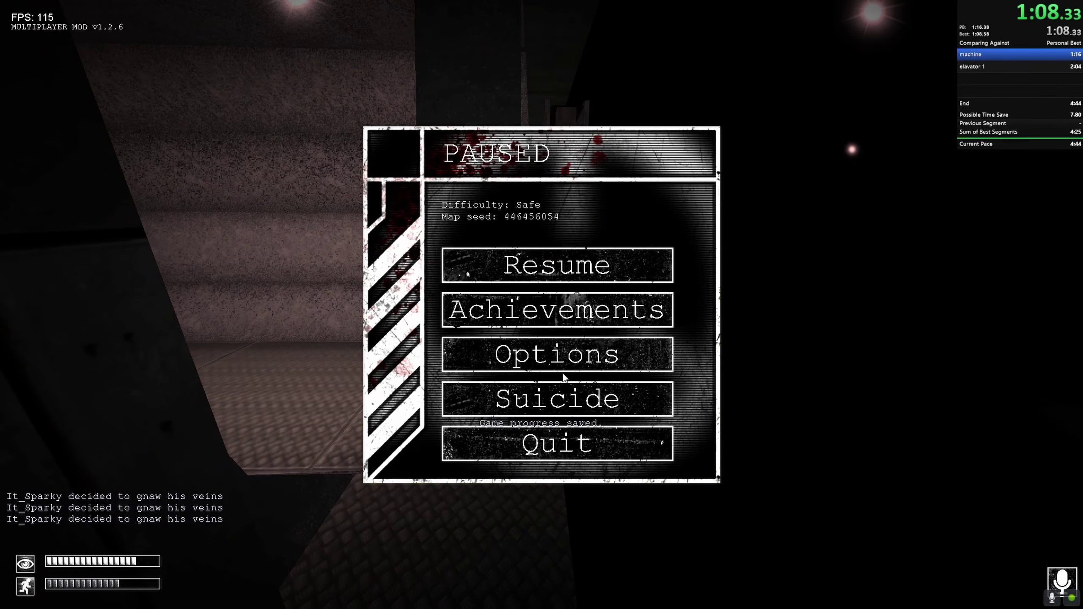
click(561, 400)
key(Escape)
click(550, 399)
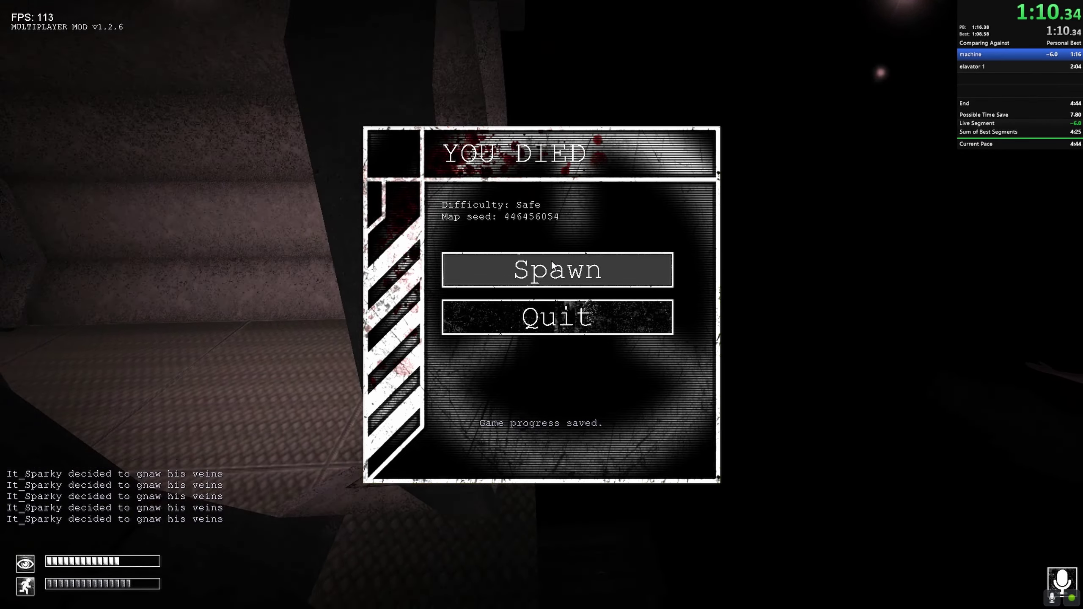
click(551, 262)
key(Escape)
click(527, 400)
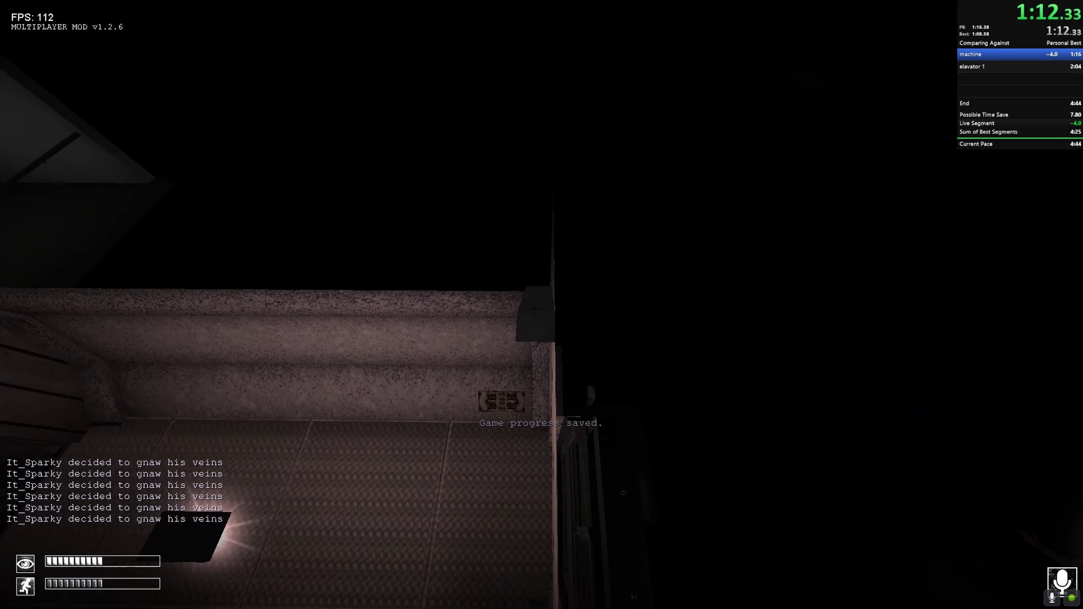
Cross the corridor through the red-lit rooms and the lit tiled room
key(space)
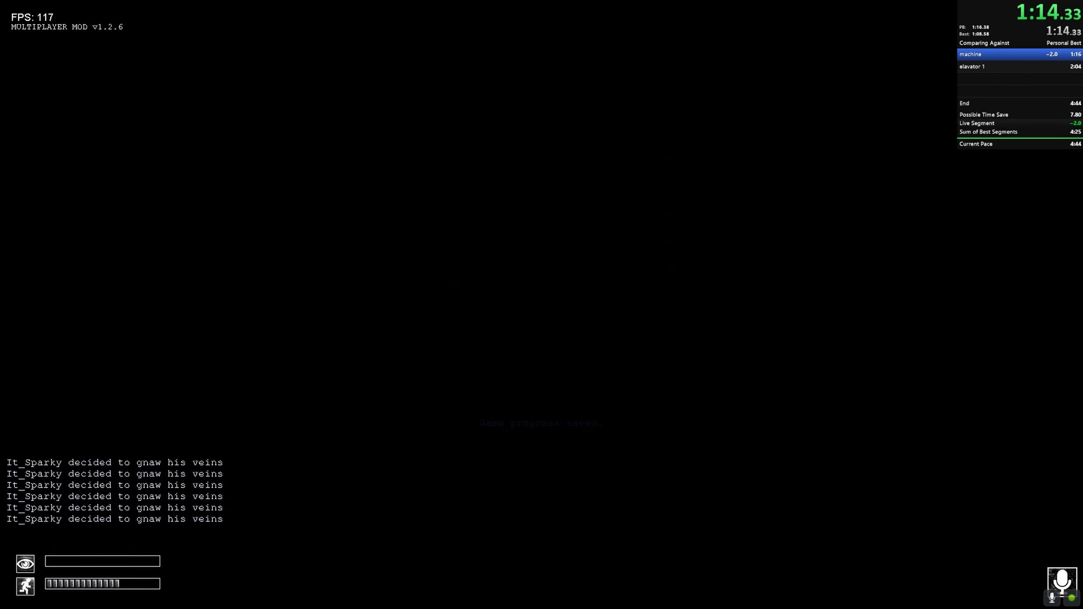
key(space)
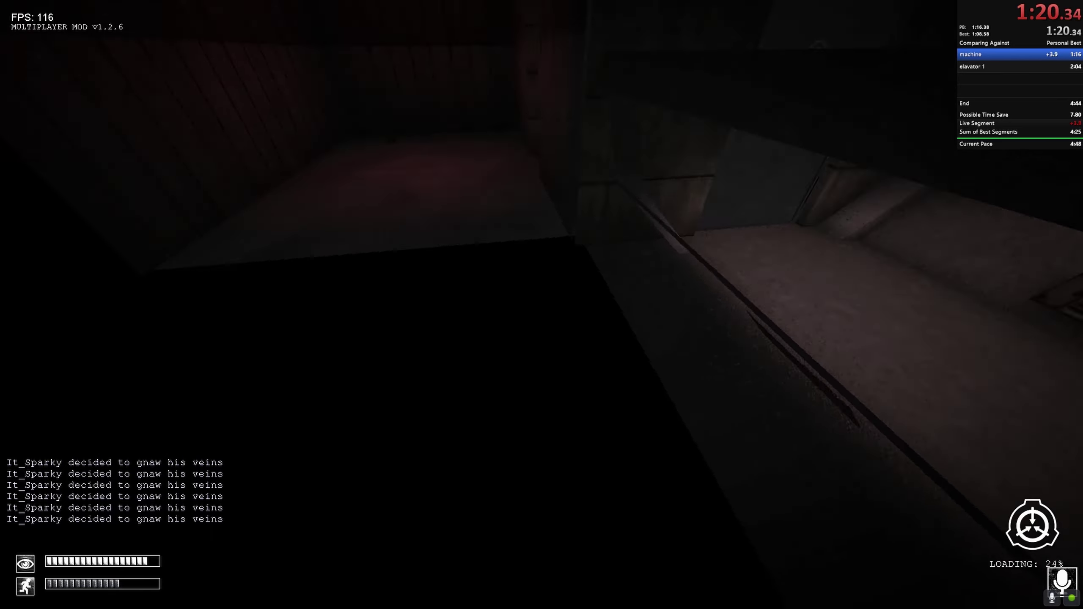
key(w)
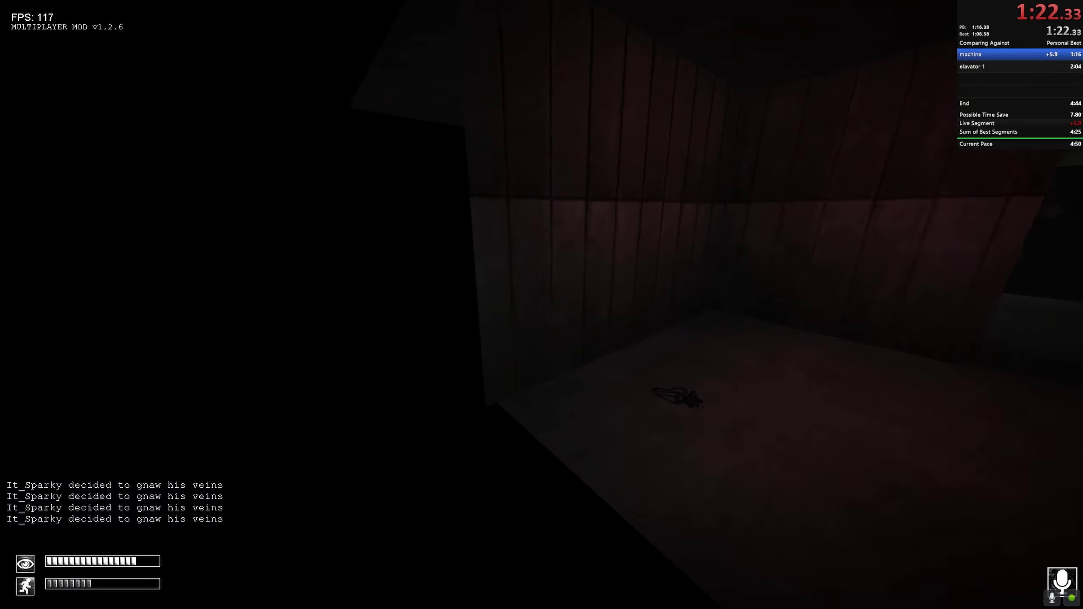
key(w)
key(shift+w)
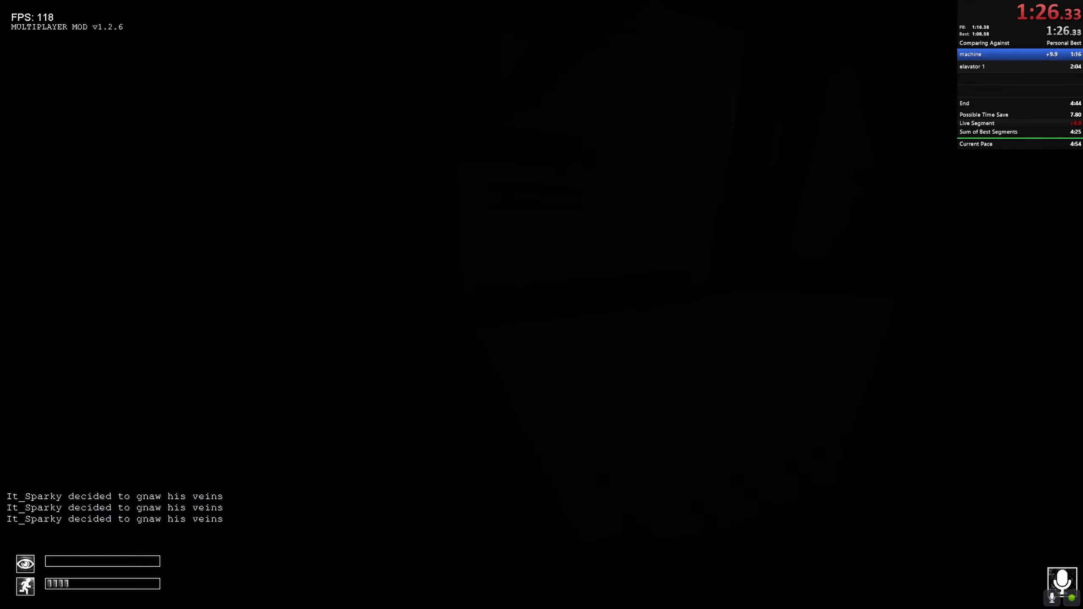
key(w)
key(w)
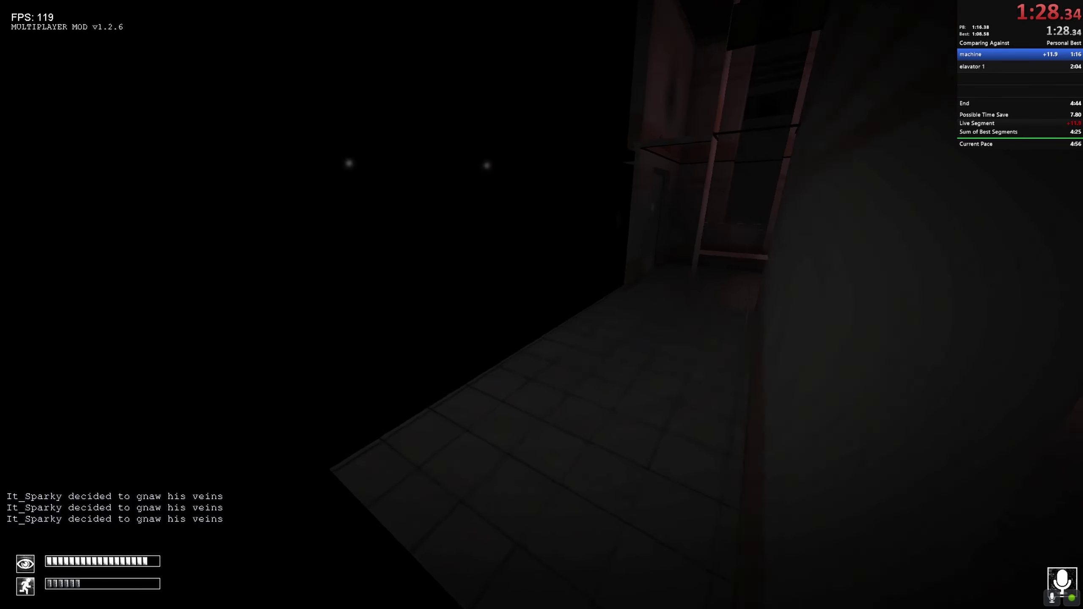
key(w)
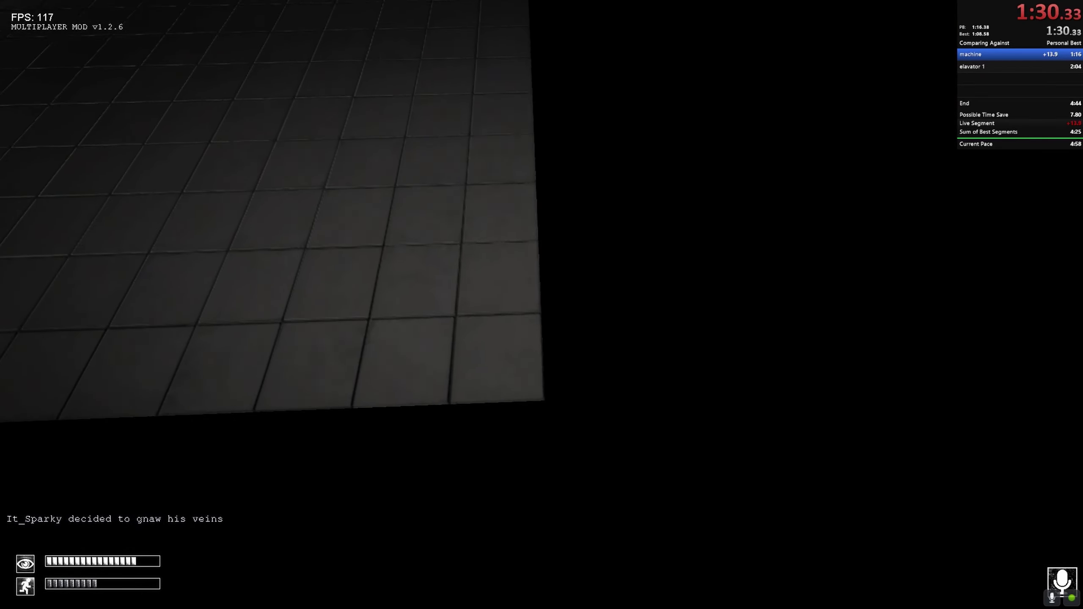
Suicide and respawn repeatedly to end up in the tiled room
click(558, 399)
click(556, 265)
key(Escape)
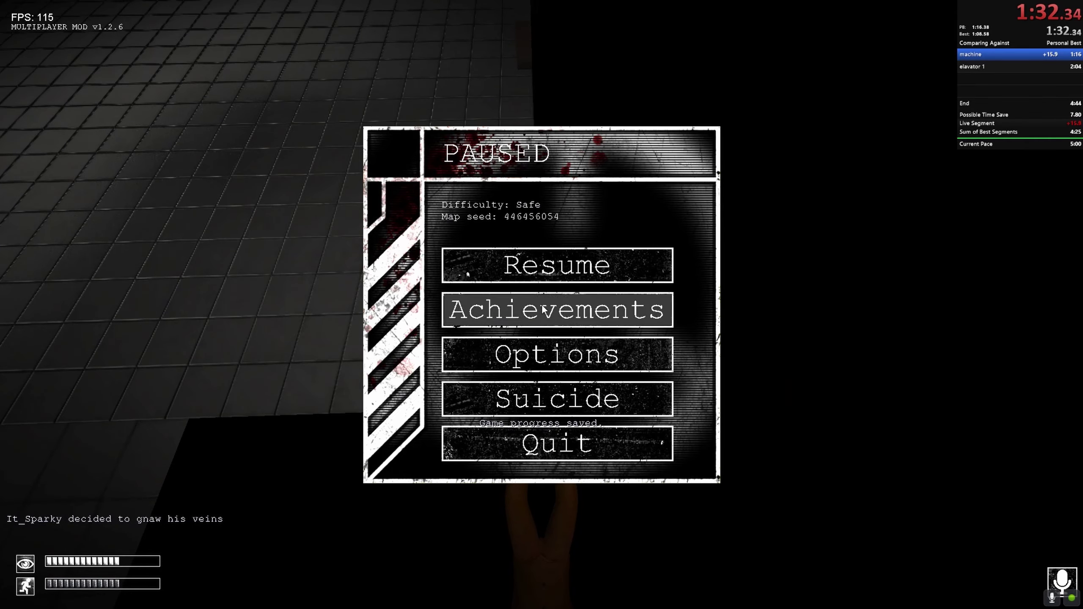
click(558, 398)
click(556, 266)
key(Escape)
click(536, 391)
click(556, 266)
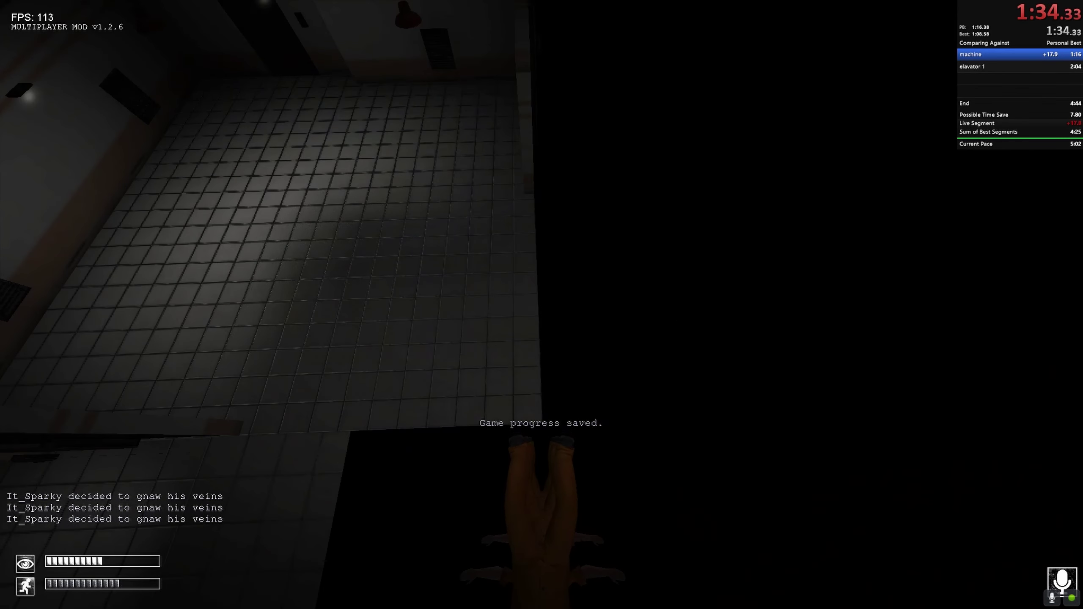
Drop from the stairwell ledge onto the tiled floor and head down the stairs
key(space)
key(shift+w)
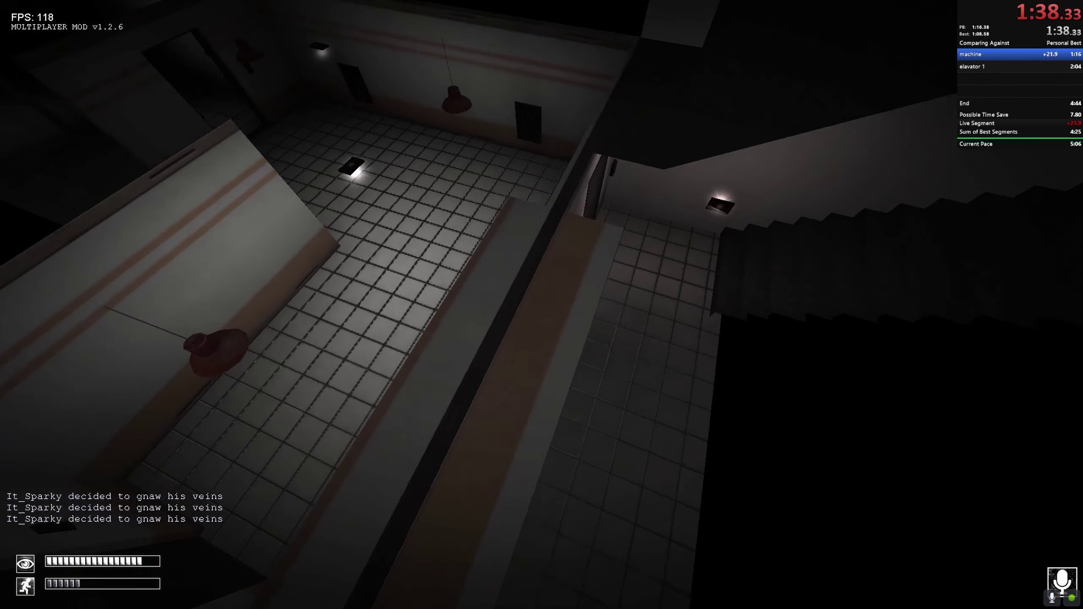
key(space)
key(w)
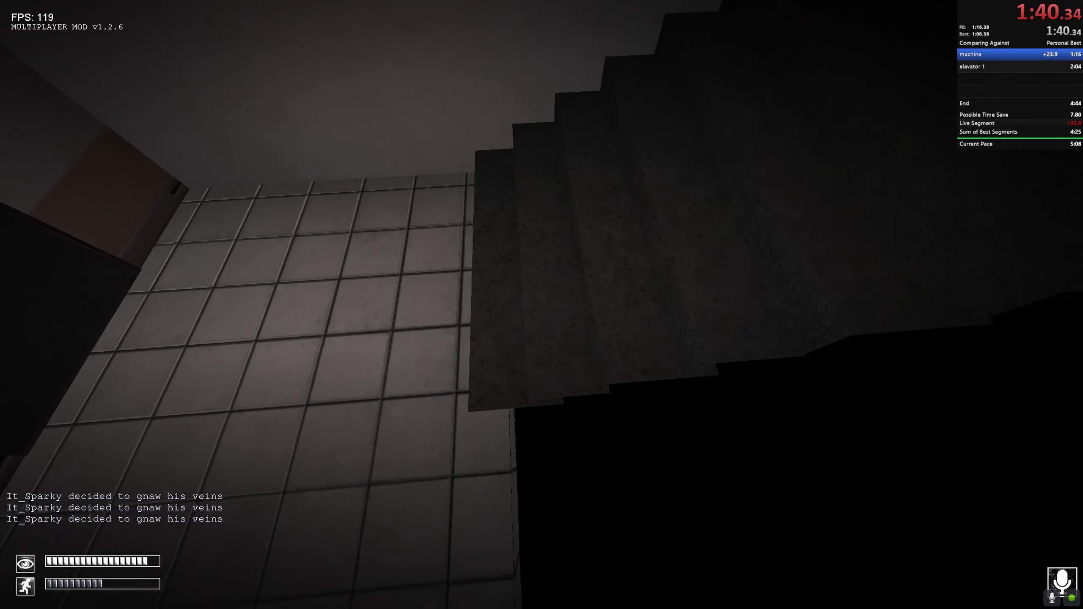
key(shift+w)
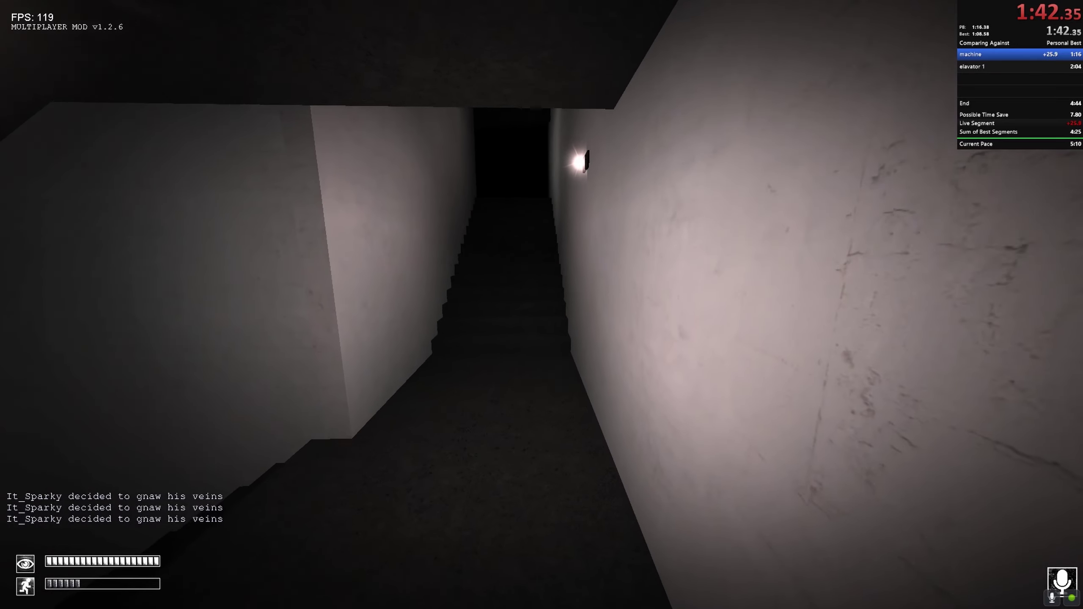
Kill the character from the pause menu to fall through the stairwell
key(Escape)
key(Escape)
key(F5)
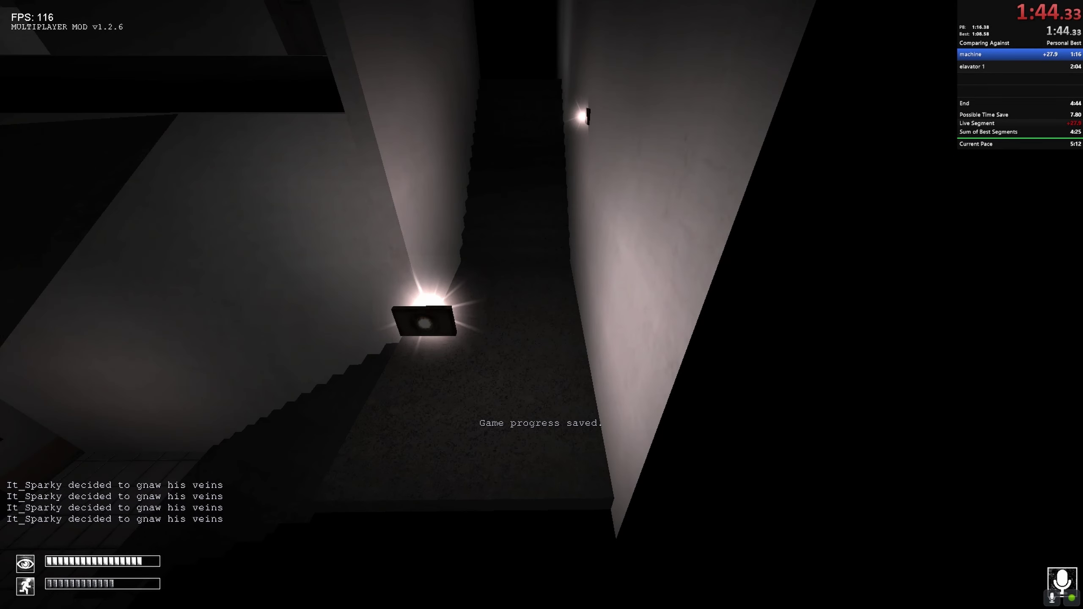
key(Escape)
click(542, 401)
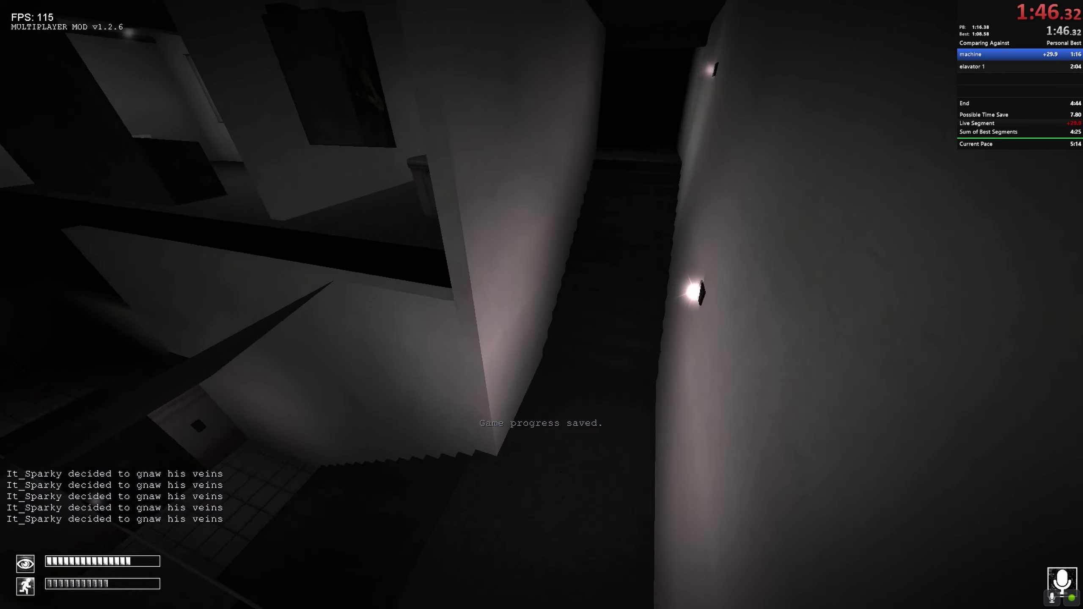
Walk to the railed desk room and die there with Suicide
key(shift+w)
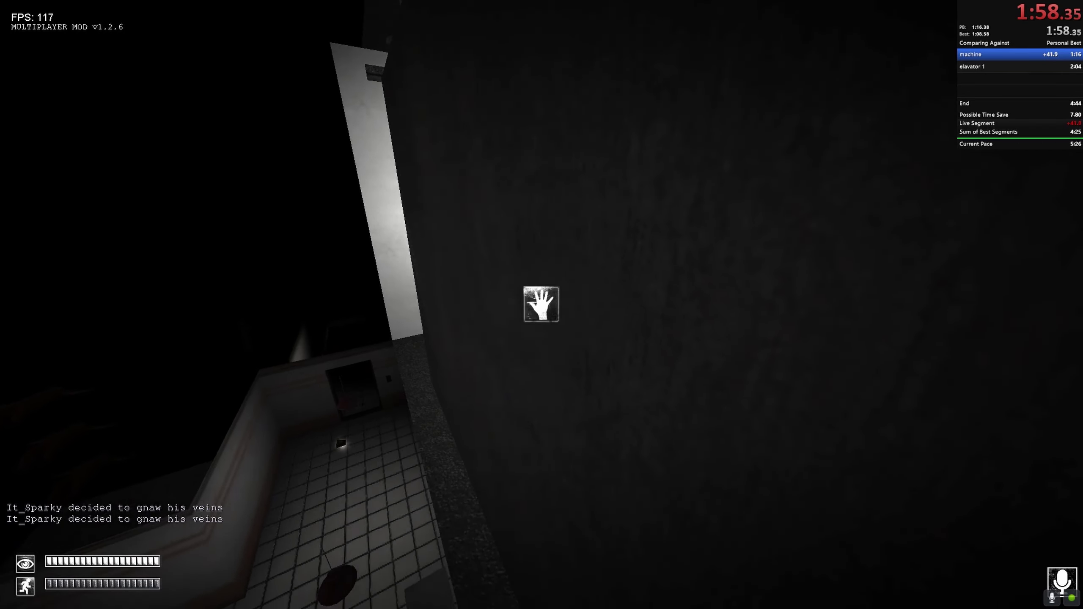
key(Escape)
click(562, 395)
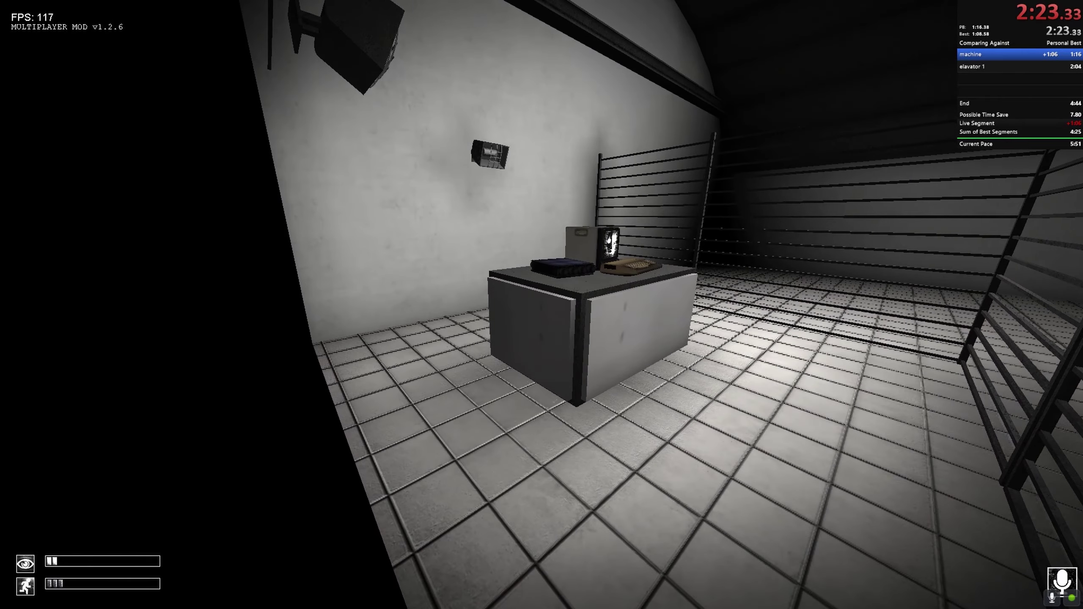
Respawn from the YOU DIED screen and cross the dark void to the bench corridor
key(Escape)
click(558, 397)
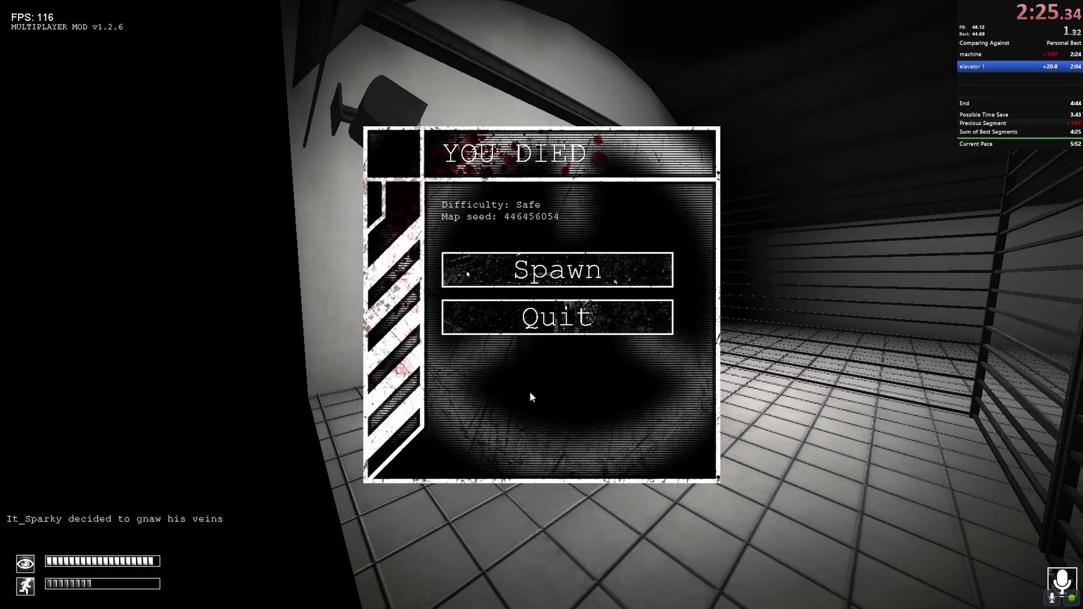
click(522, 201)
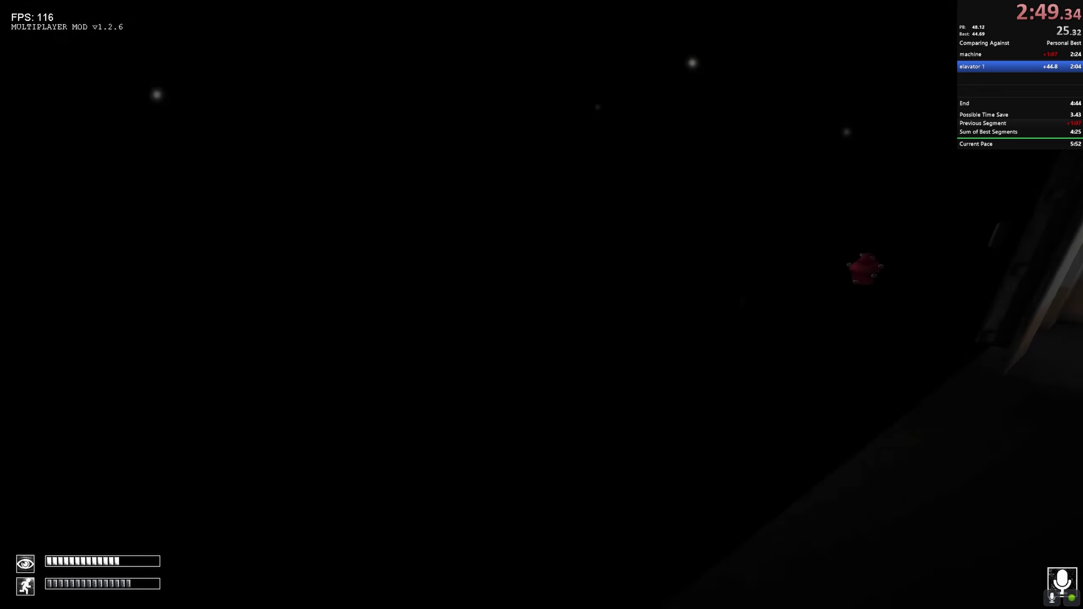
key(space)
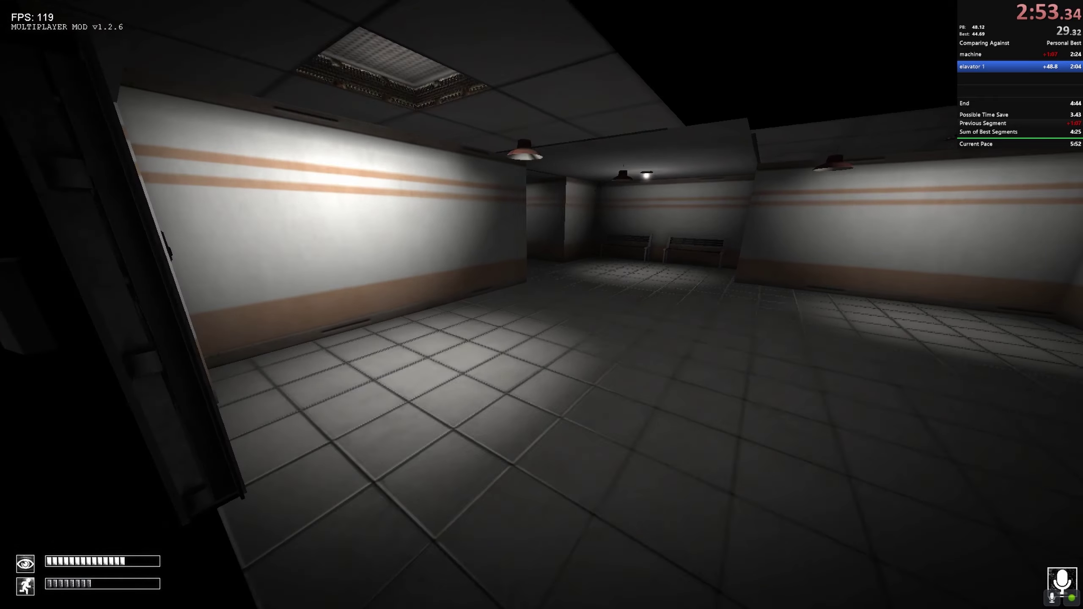
Sprint through the bench rooms to the elevator and ride it to the surface
key(space)
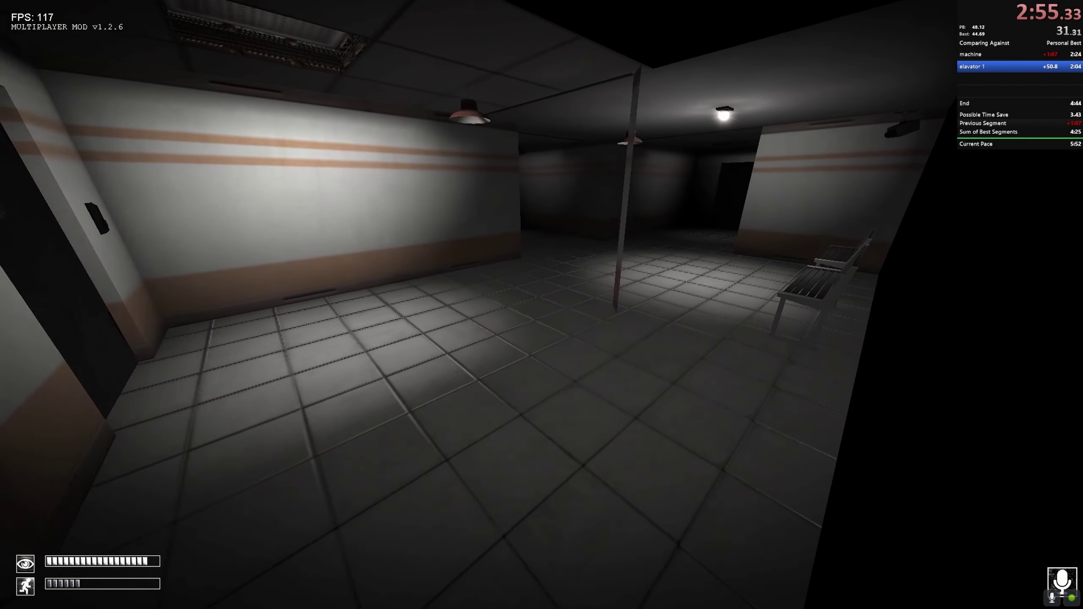
key(space)
key(w)
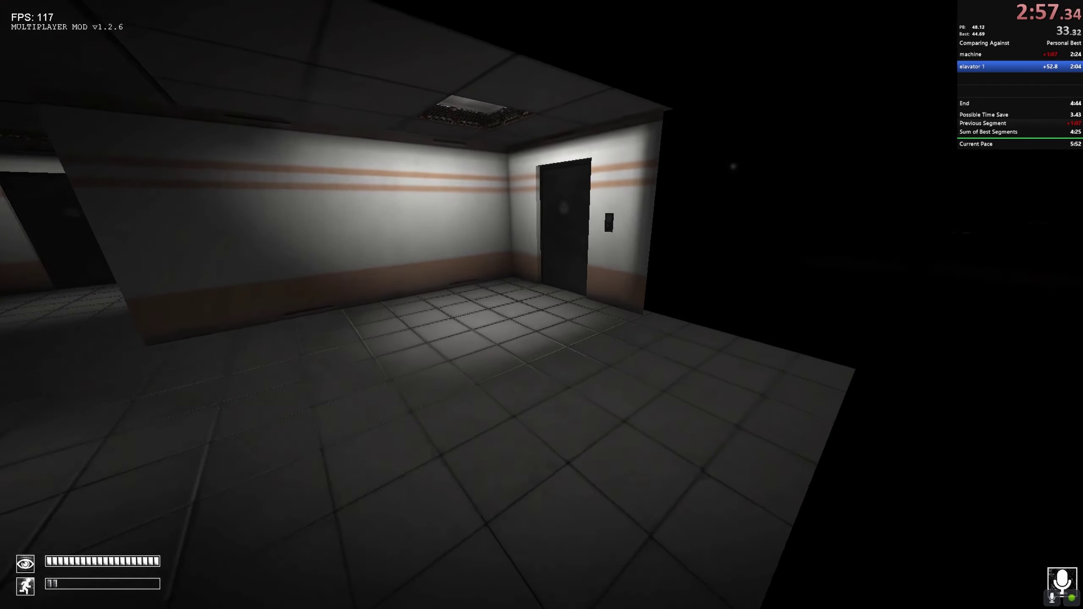
key(w)
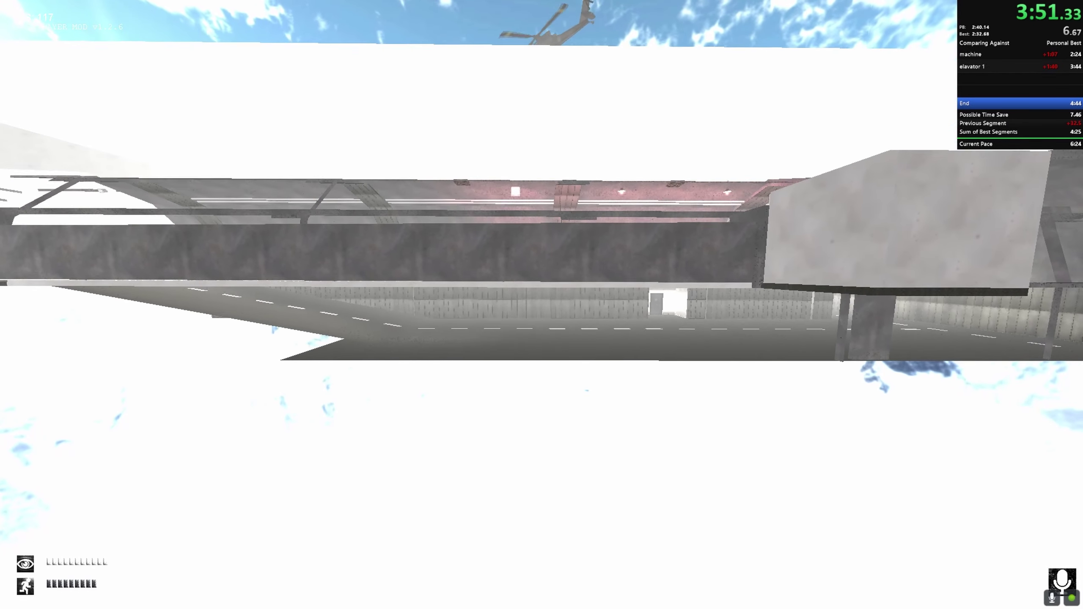
Blink and walk across the outdoor area to the gate, ending at 4:32
key(space)
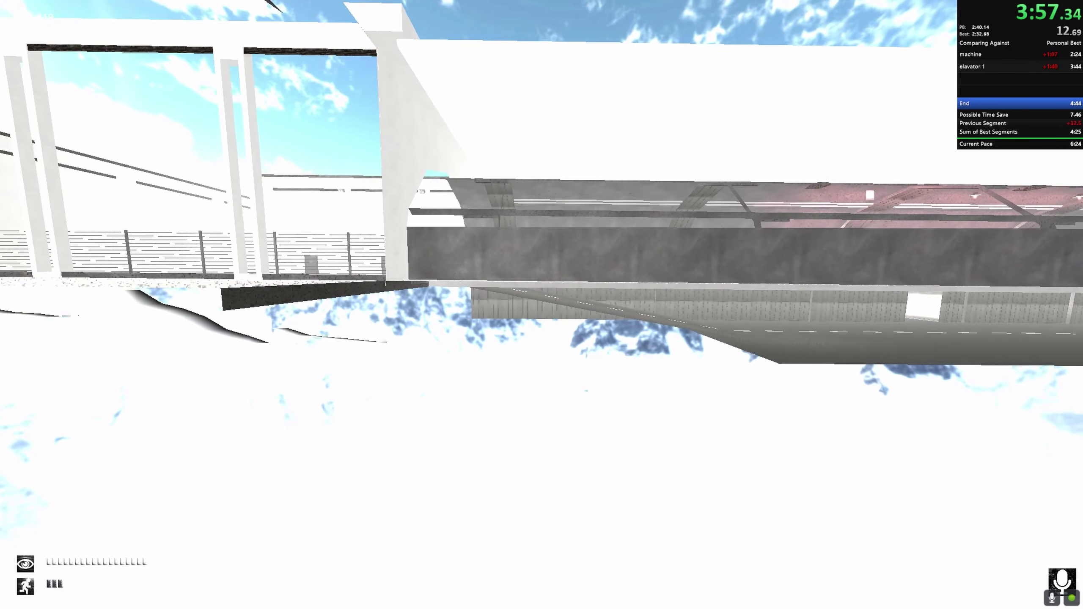
key(space)
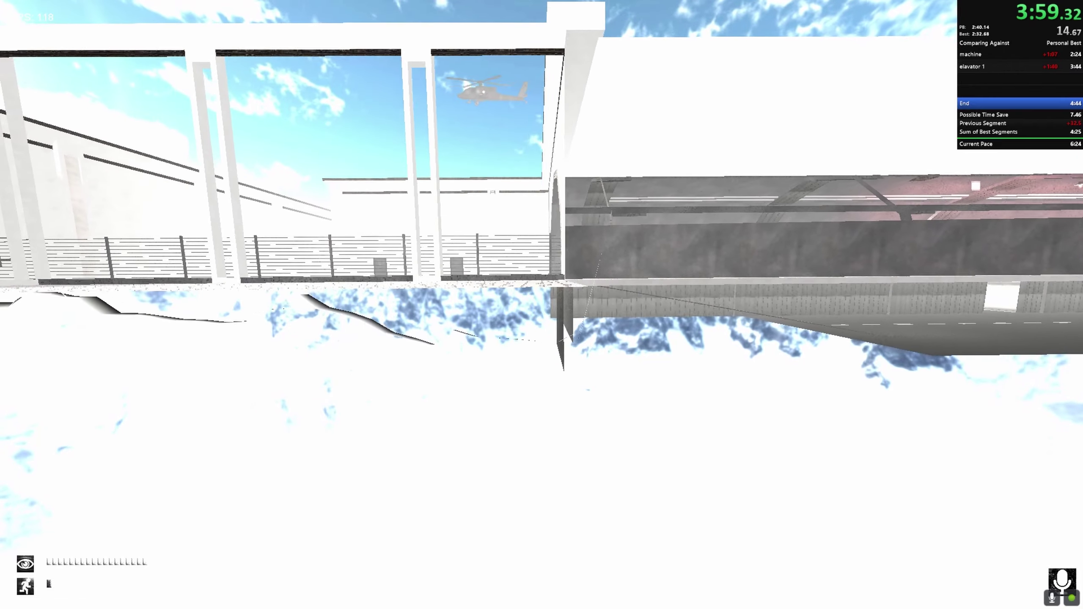
key(space)
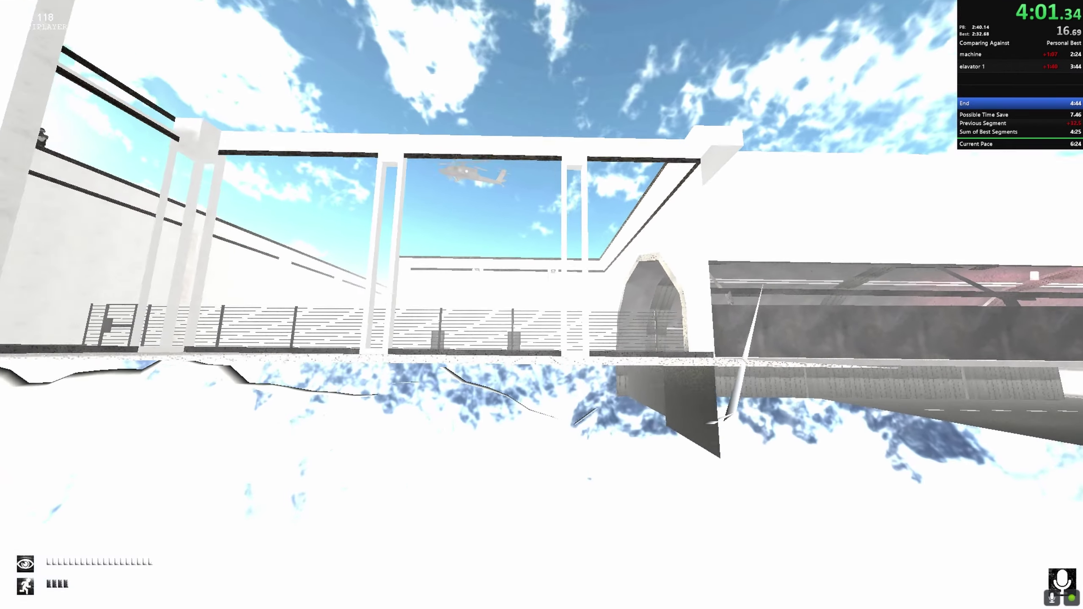